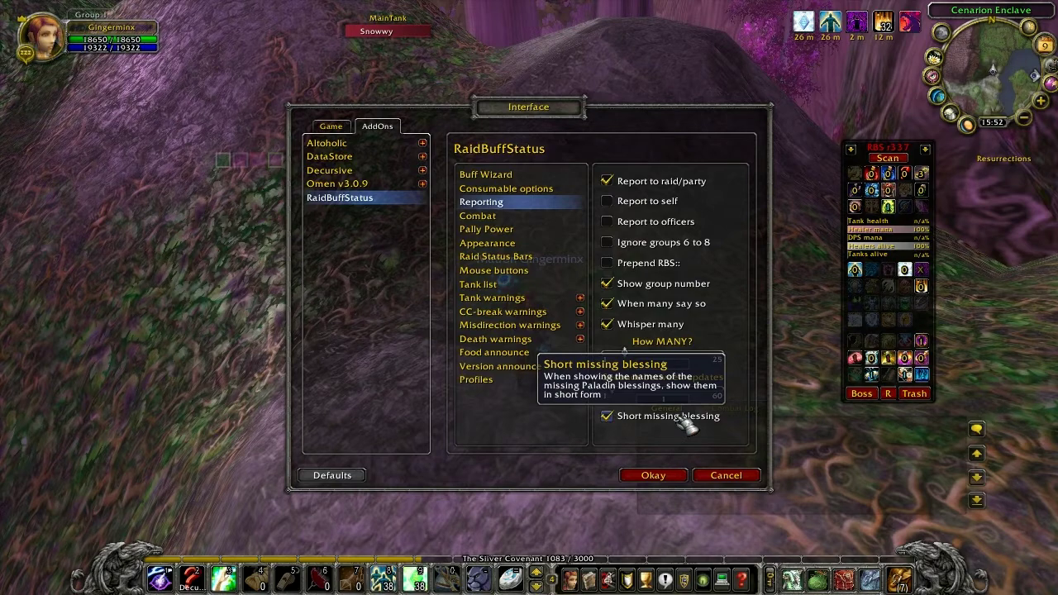
# Show RaidBuffStatus's Combat page, where Disable in combat is enabled.
pyautogui.click(534, 217)
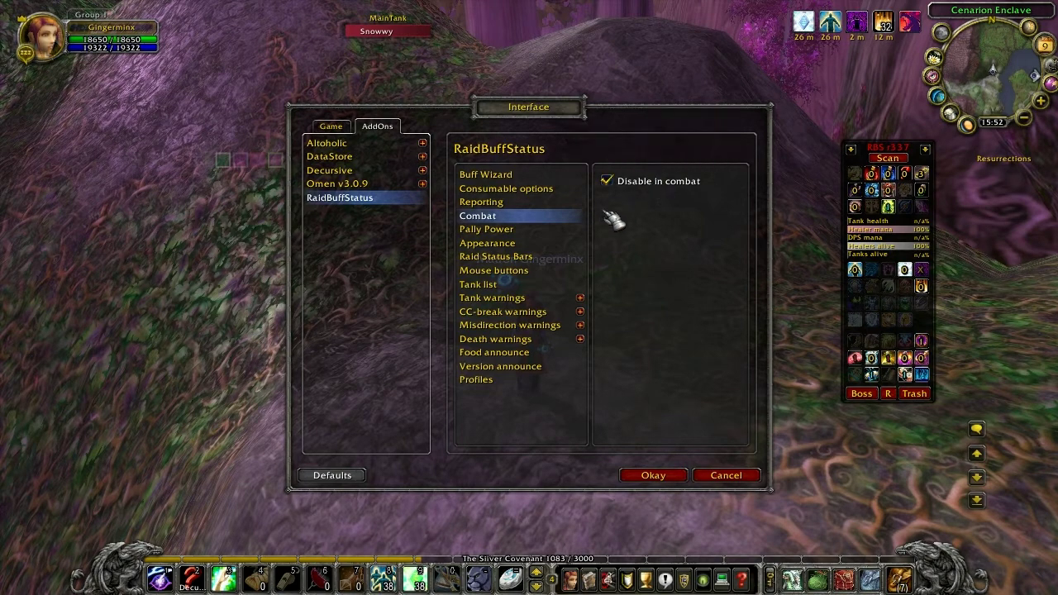
# View Pally Power, then toggle the Appearance minimap icon off and back on.
pyautogui.click(535, 231)
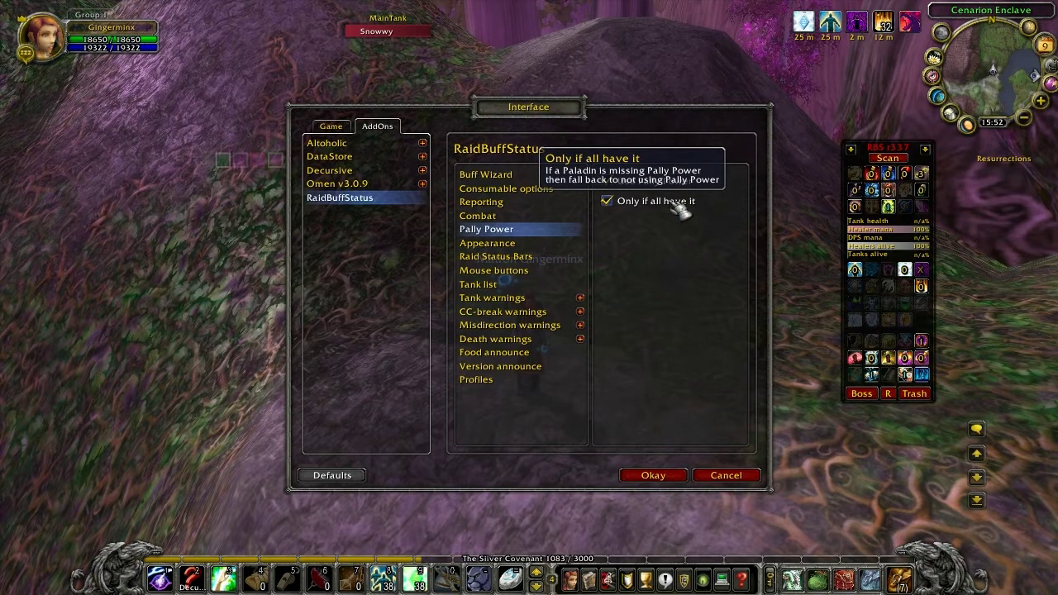
pyautogui.click(558, 245)
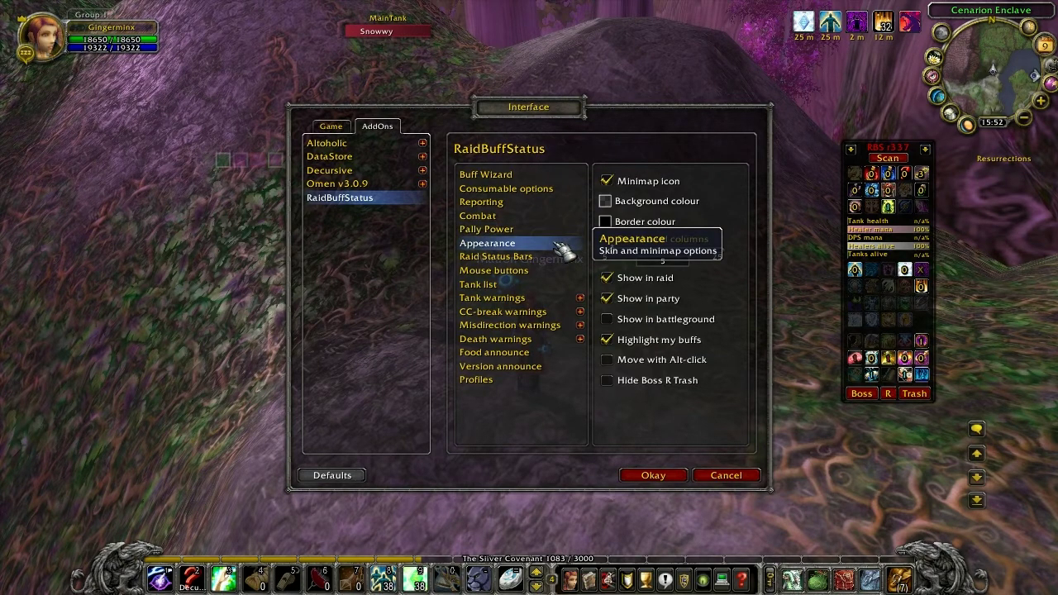
pyautogui.click(669, 183)
pyautogui.click(670, 183)
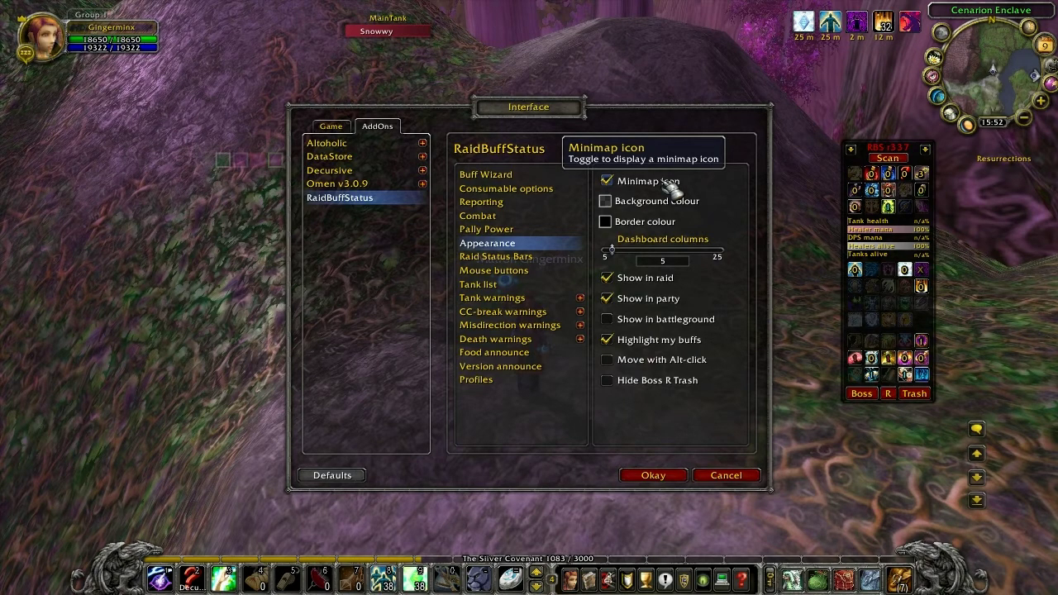
# Adjust the dashboard columns and toggle the Boss, R and Trash buttons off and on again.
pyautogui.moveTo(613, 251)
pyautogui.mouseDown()
pyautogui.moveTo(662, 257)
pyautogui.moveTo(614, 257)
pyautogui.mouseUp()
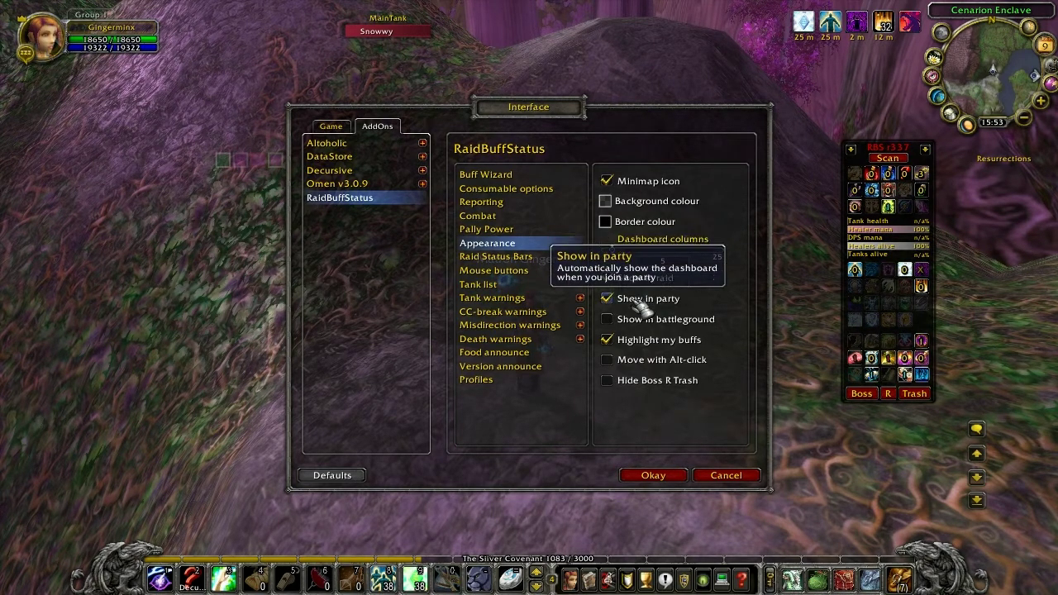
pyautogui.click(645, 383)
pyautogui.click(647, 386)
# On Raid Status Bars, add the Raid health bar and then remove it again.
pyautogui.click(541, 260)
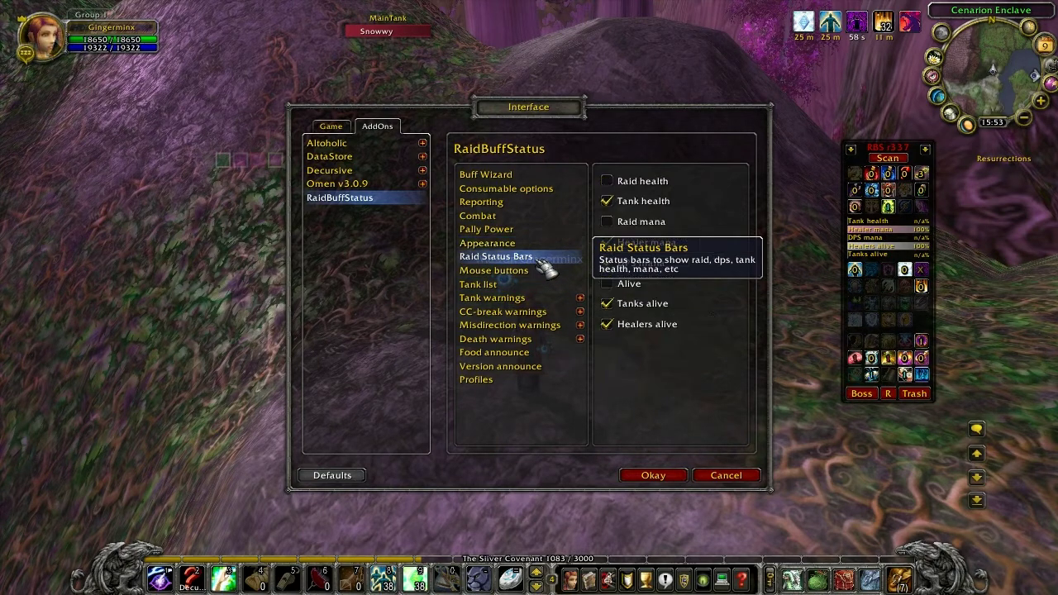
pyautogui.click(619, 185)
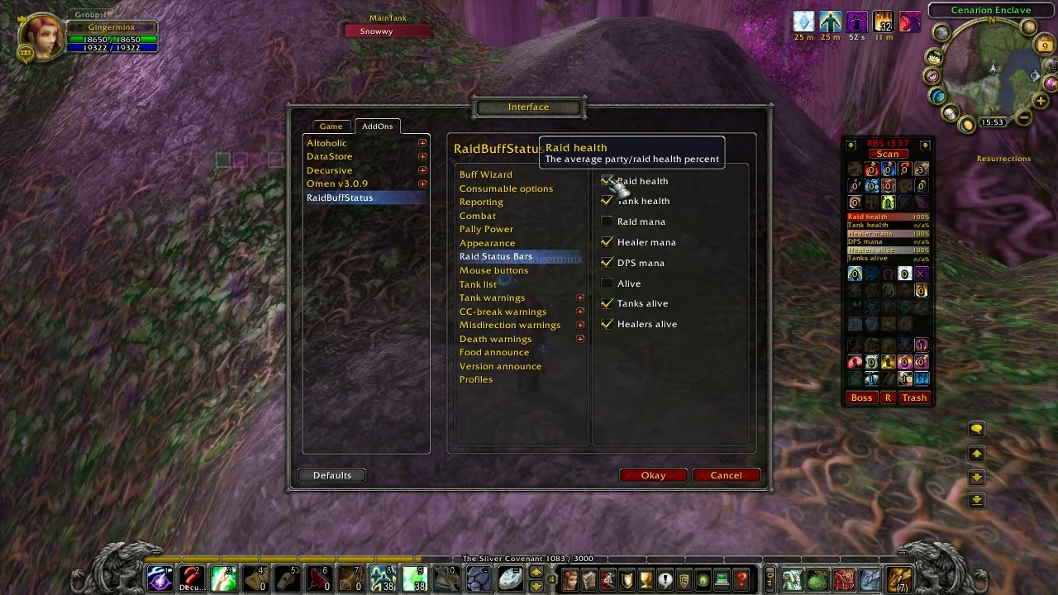
pyautogui.click(619, 185)
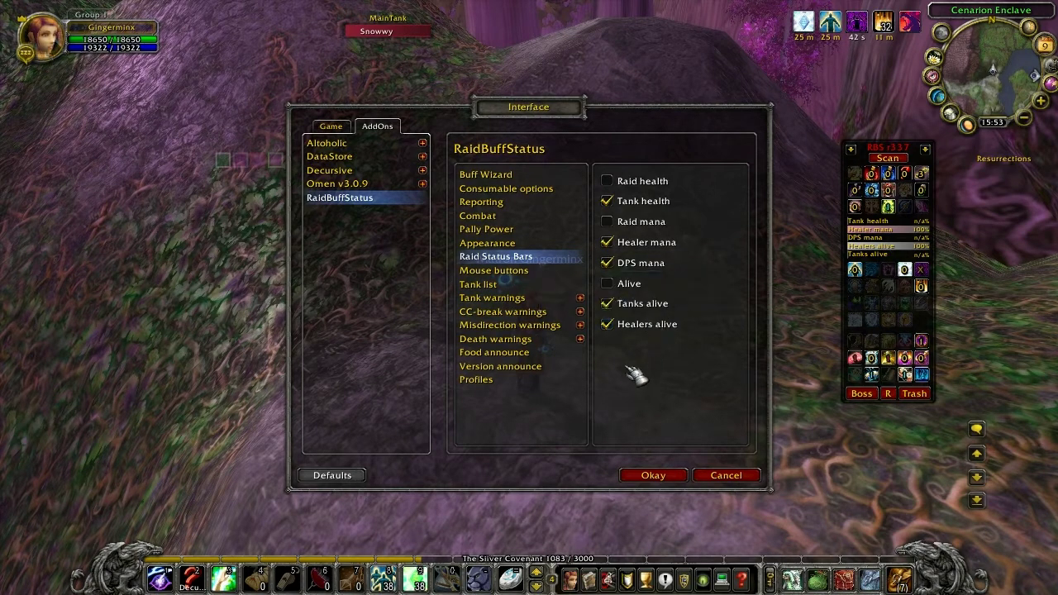
# Scroll through the mouse button assignments, then show the Tank list page with Only use tank list.
pyautogui.click(529, 271)
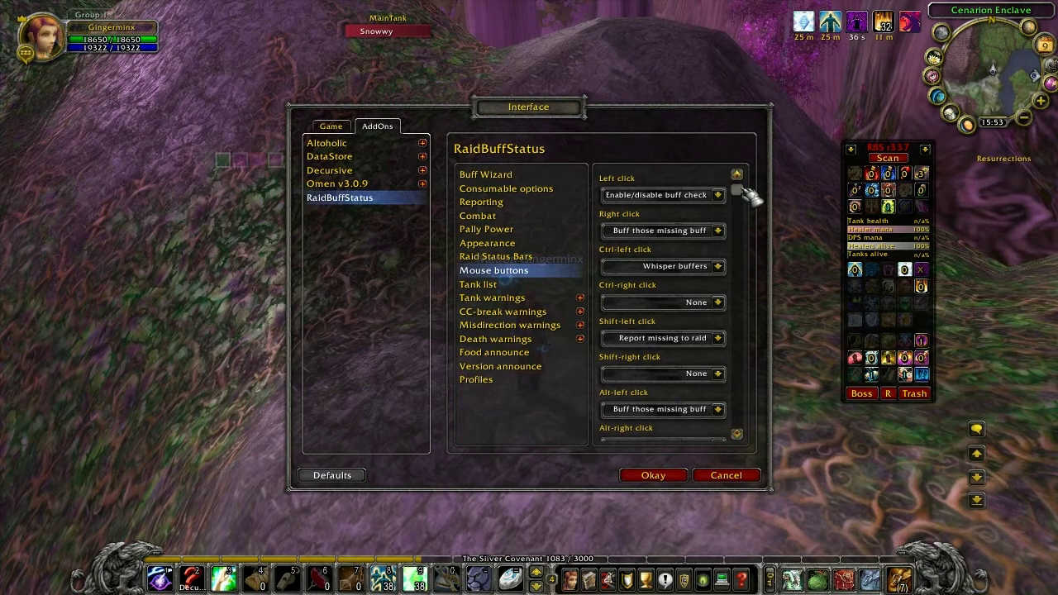
pyautogui.moveTo(744, 192); pyautogui.dragTo(741, 423)
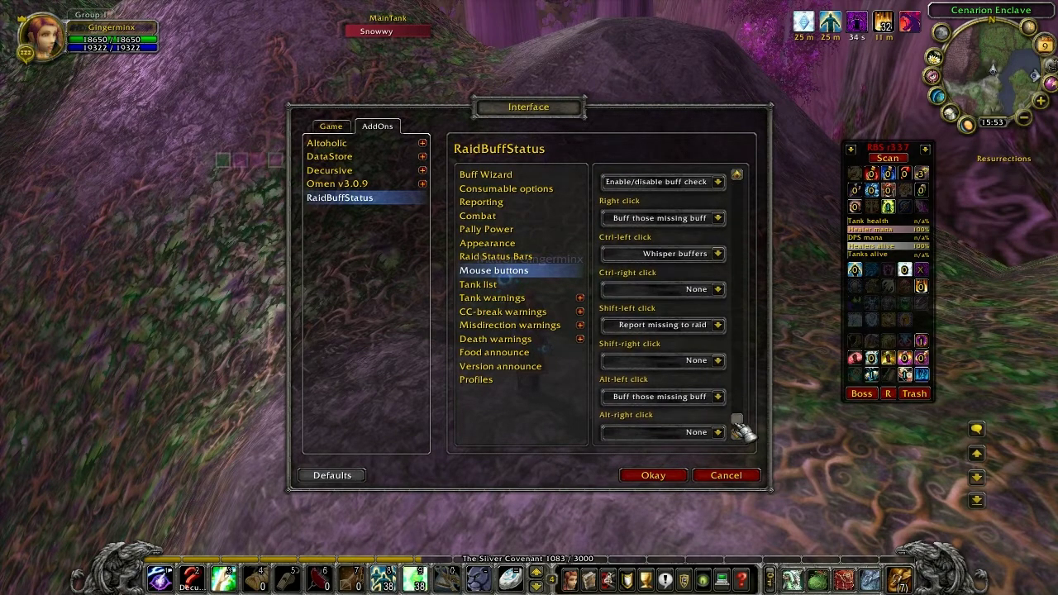
pyautogui.click(492, 284)
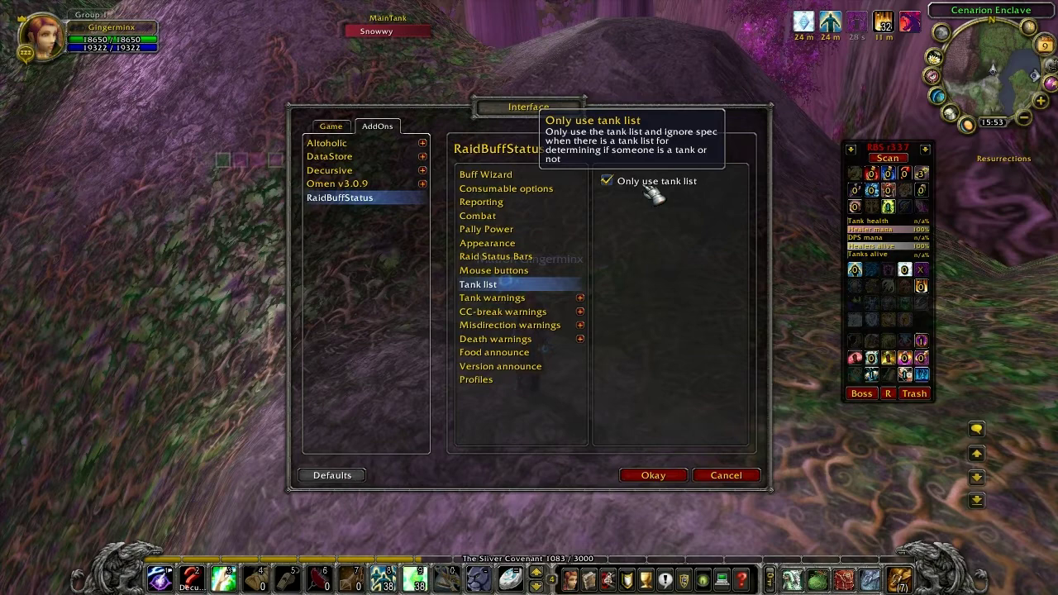
# Expand Tank warnings, send a test Taunts to my mobs warning to chat, and expand CC-break warnings.
pyautogui.click(582, 299)
pyautogui.click(545, 299)
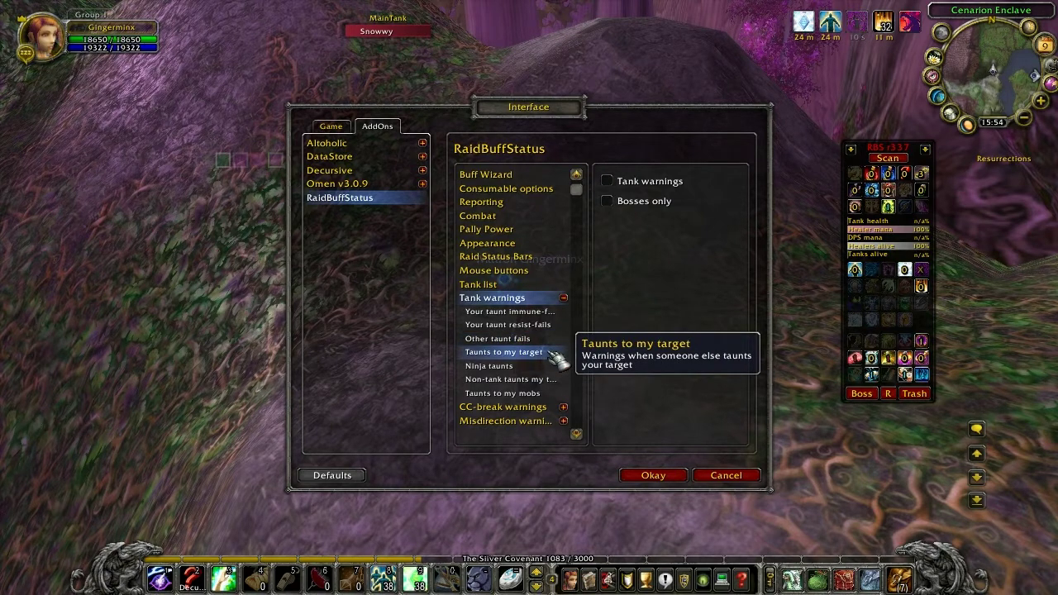
pyautogui.click(542, 393)
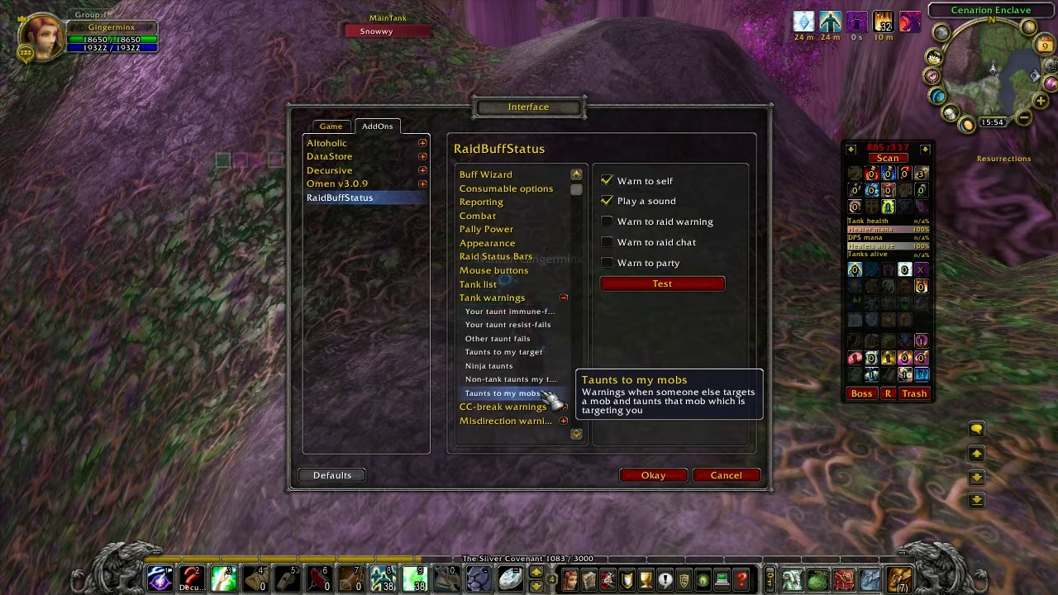
pyautogui.click(662, 285)
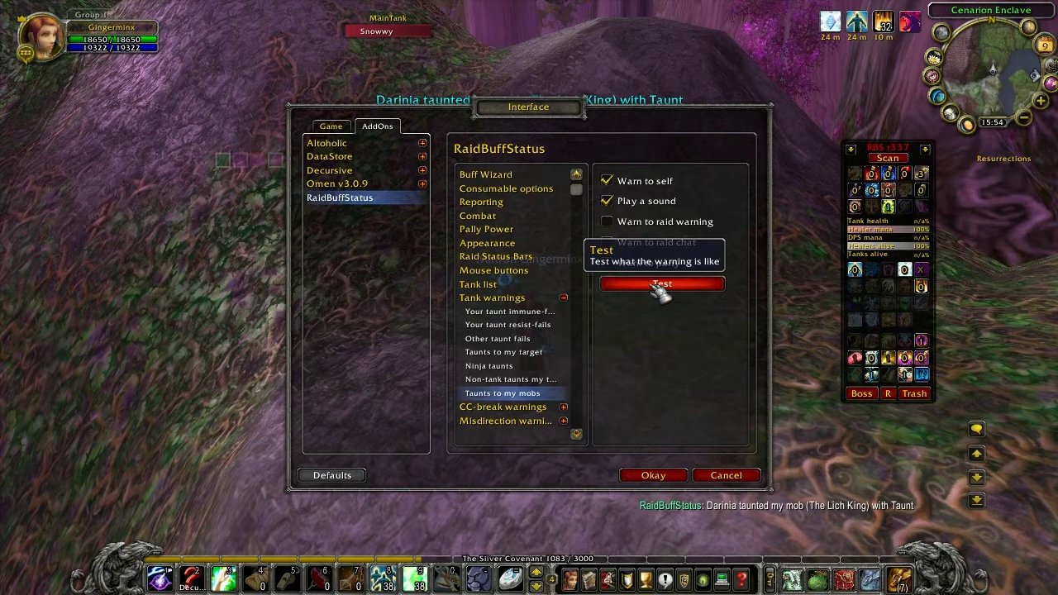
pyautogui.click(563, 408)
pyautogui.scroll(-6, 557, 392)
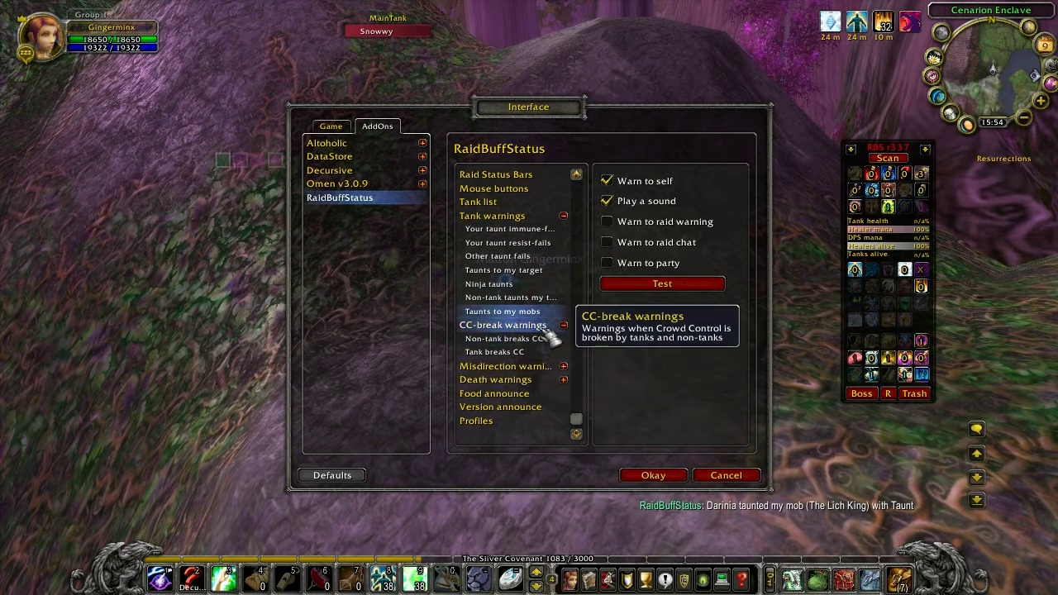
# Review the CC-break, Non-tank and Tank breaks CC pages, then show the Misdirection alert settings.
pyautogui.click(545, 326)
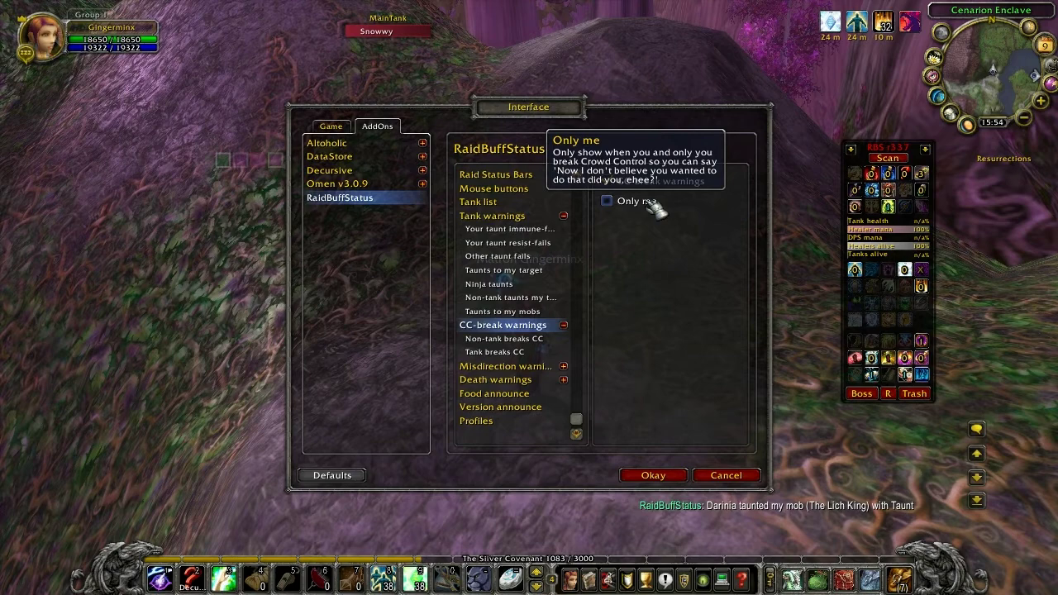
pyautogui.click(546, 340)
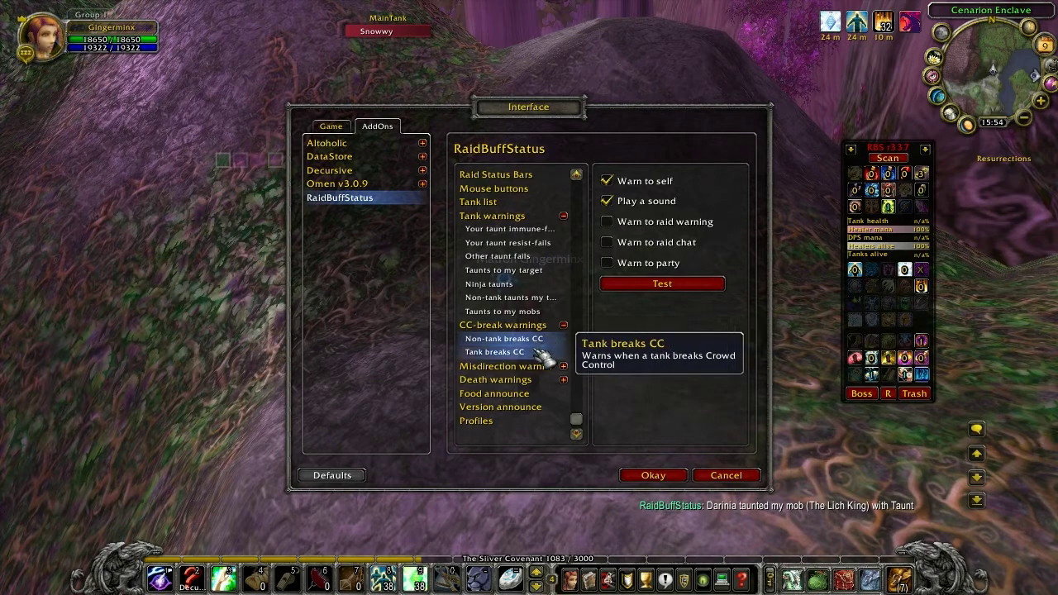
pyautogui.click(546, 354)
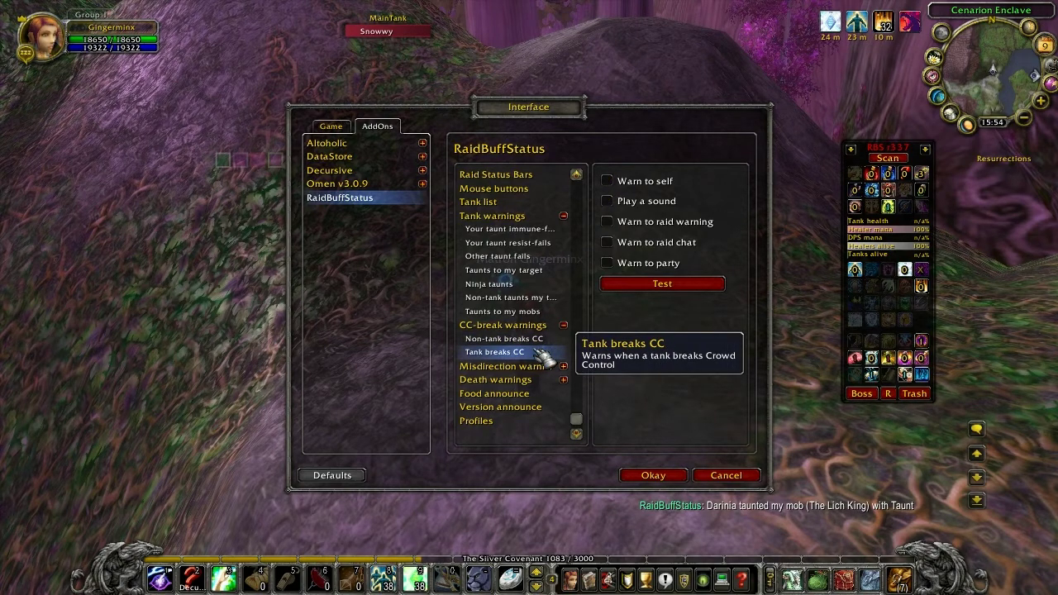
pyautogui.click(554, 369)
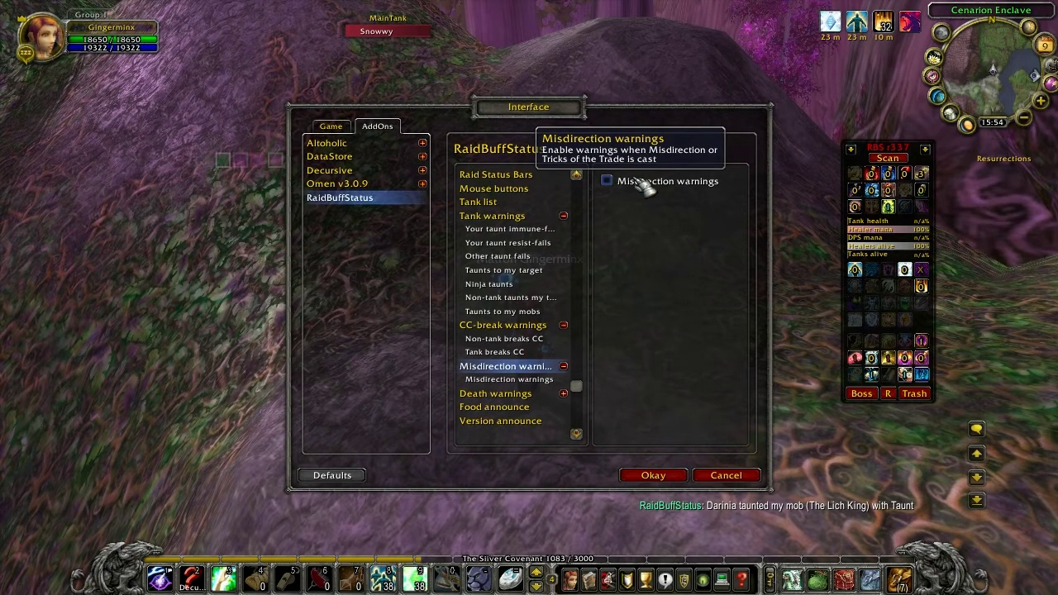
pyautogui.click(550, 379)
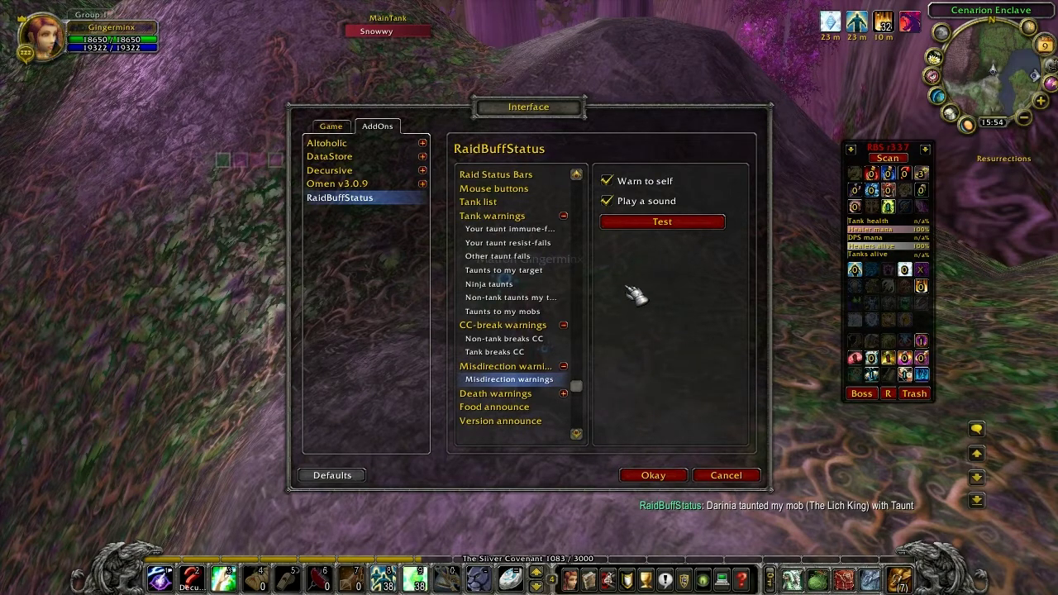
# Send a test Misdirection warning to chat and expand the Death warnings category.
pyautogui.click(649, 225)
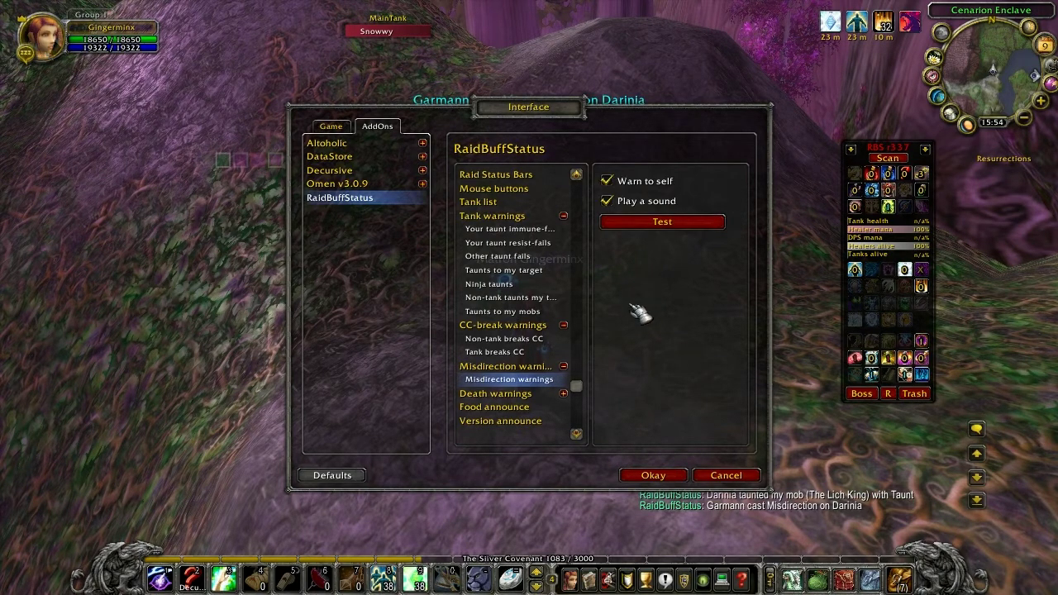
pyautogui.click(577, 434)
pyautogui.click(565, 381)
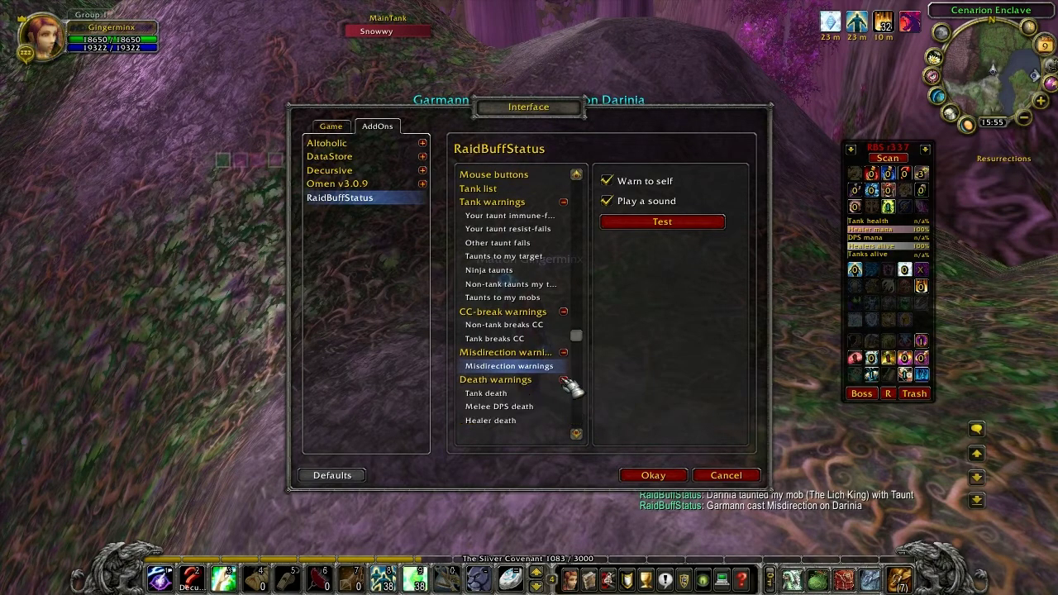
pyautogui.scroll(-4, 570, 385)
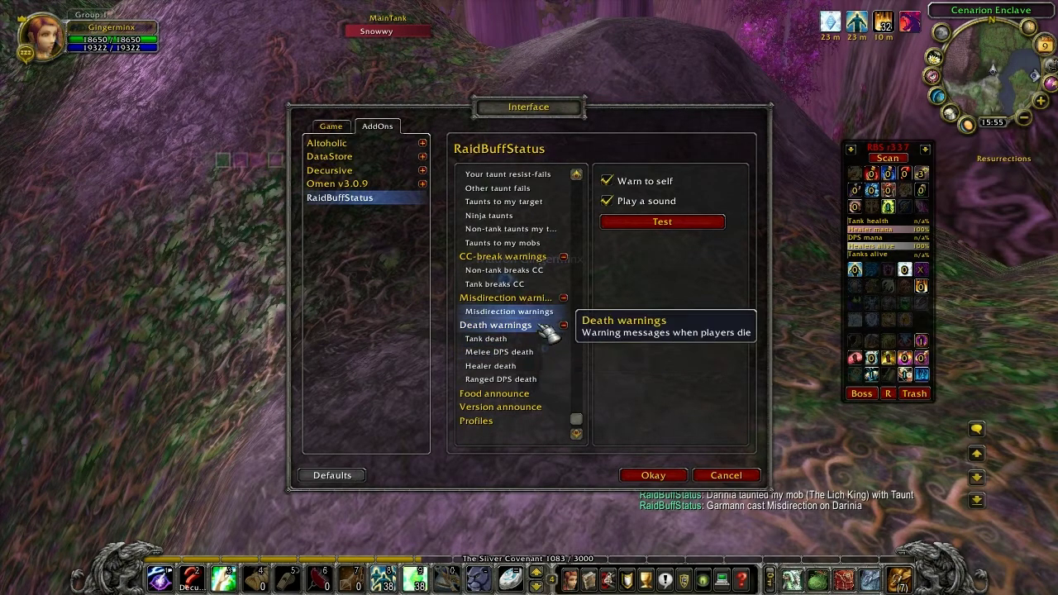
# Review the Death, Healer death and Ranged DPS death warnings, ending on Food announce.
pyautogui.click(541, 327)
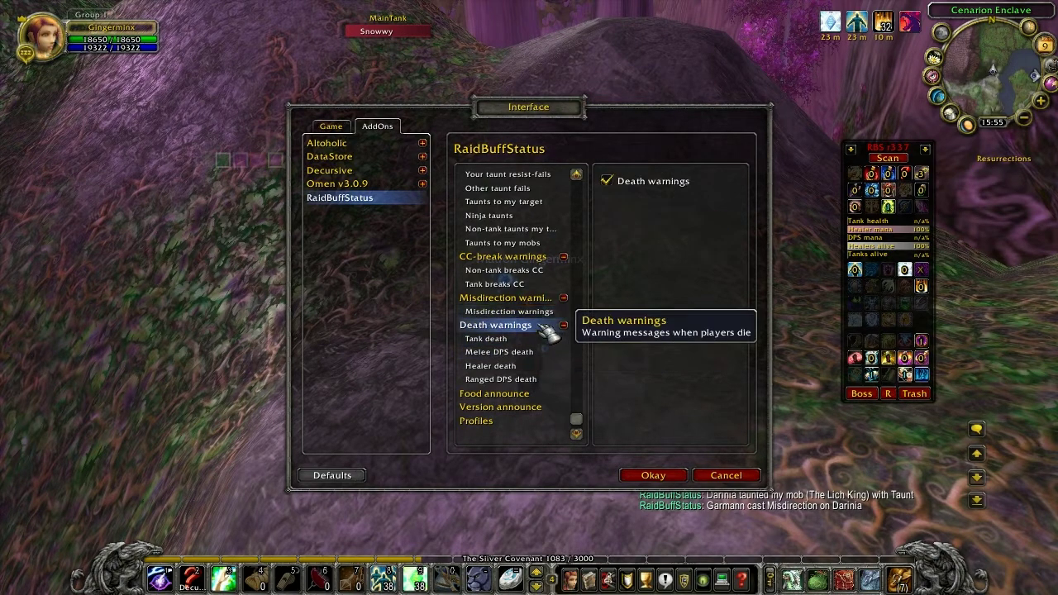
pyautogui.click(536, 369)
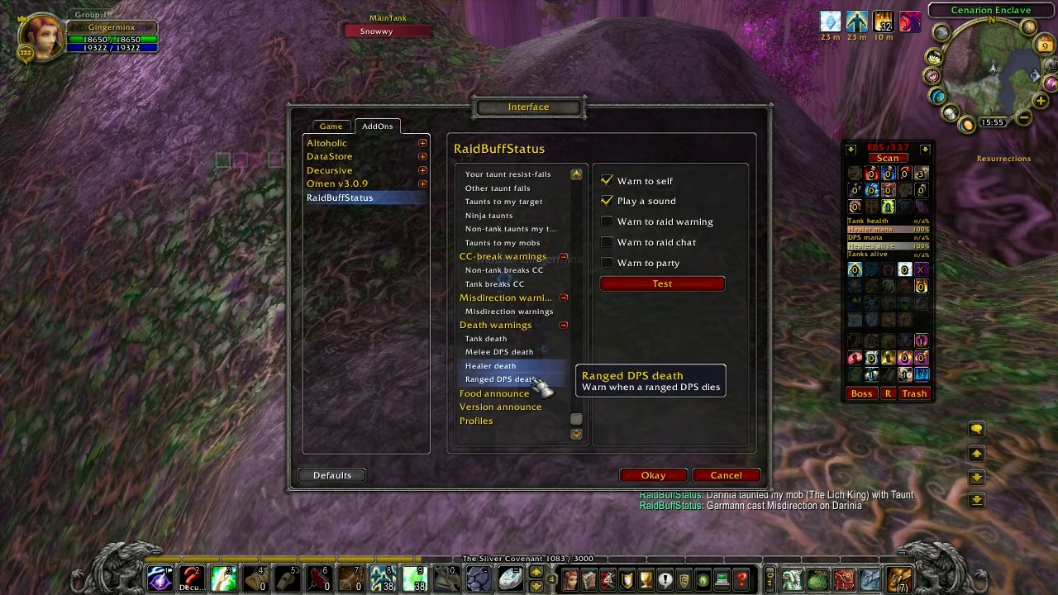
pyautogui.click(536, 379)
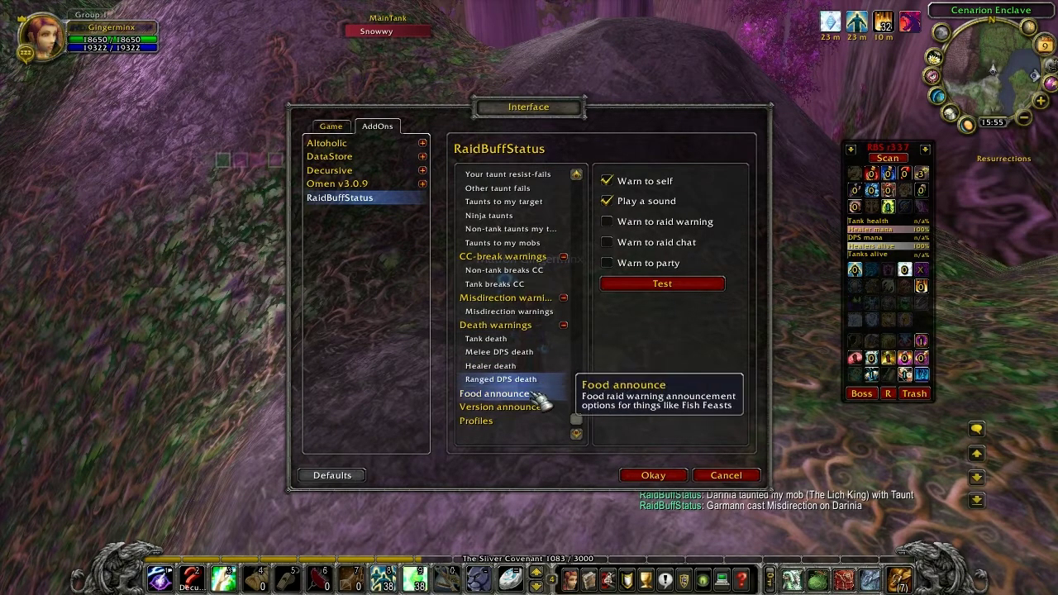
pyautogui.click(539, 396)
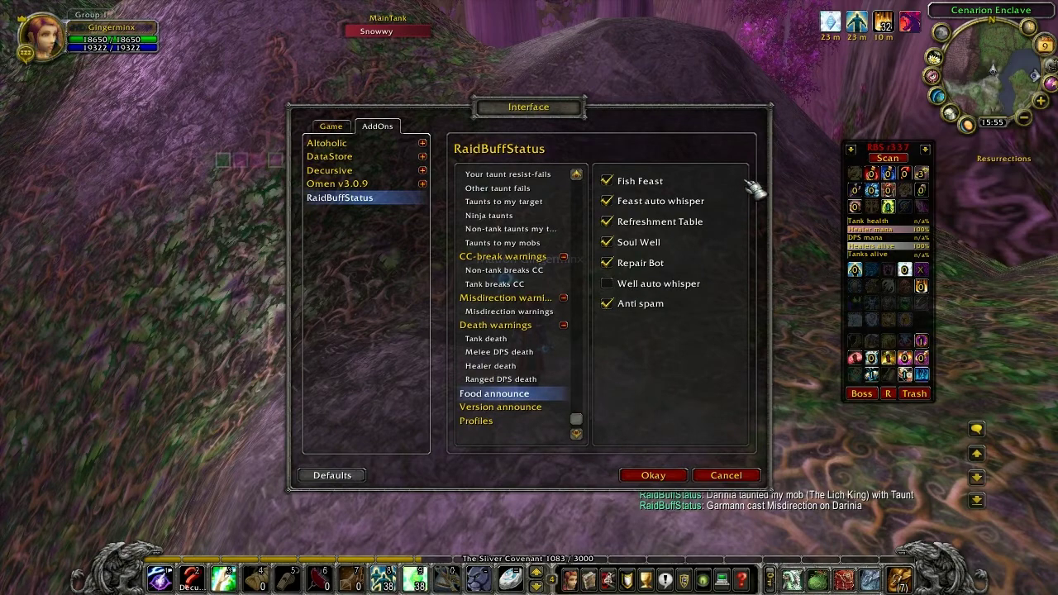